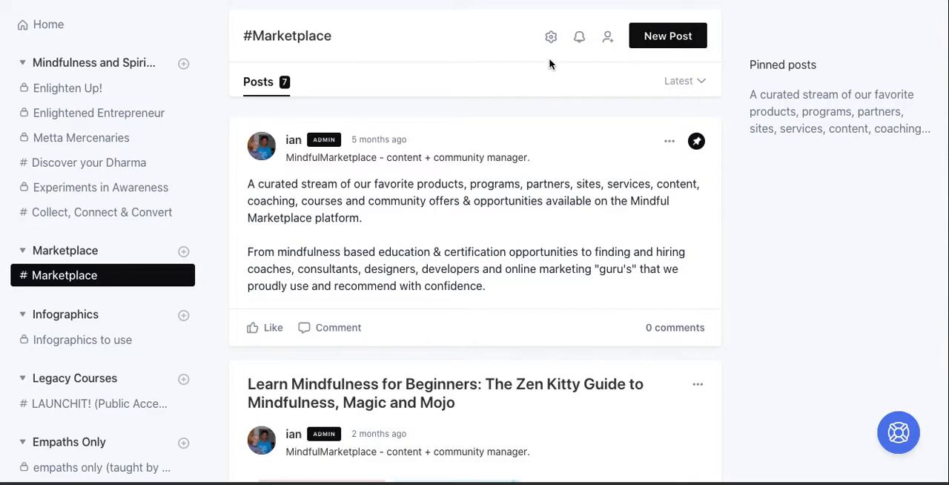
Start a new post in the Marketplace space and title it "This is a Course Module (Module 1)".
click(665, 40)
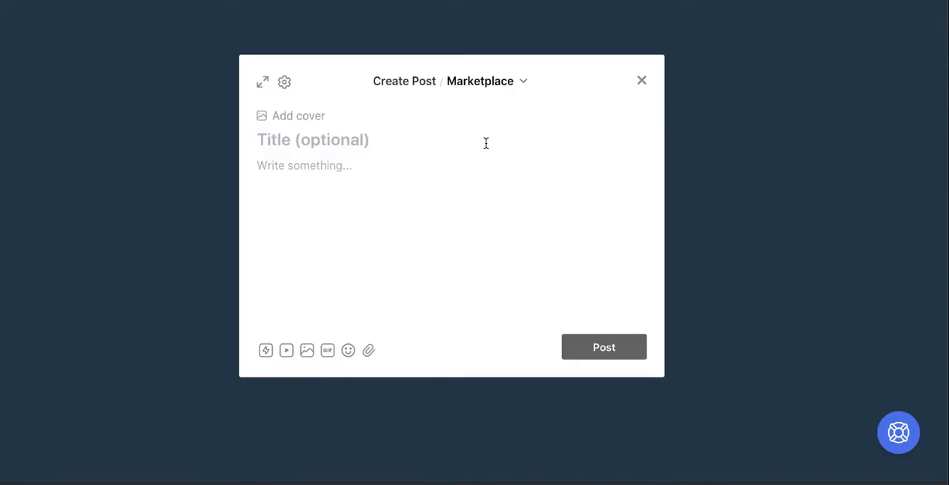
text(This is a Course)
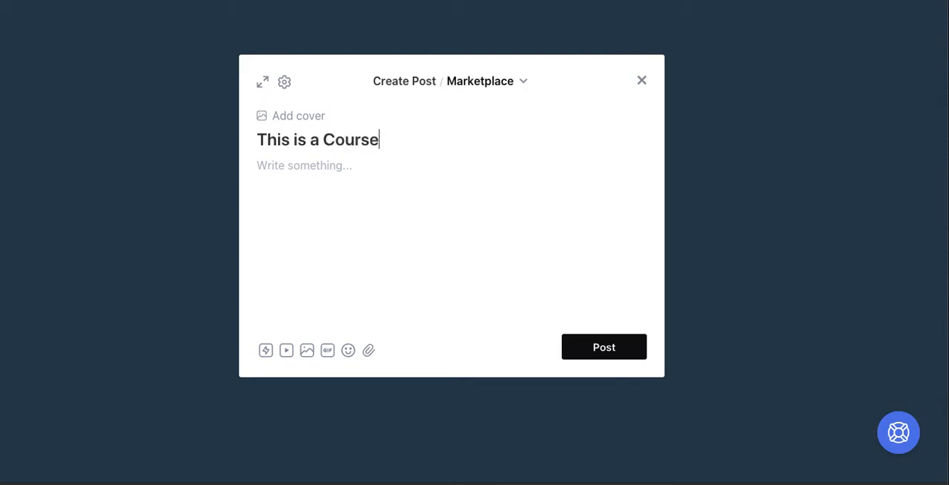
text( Module )
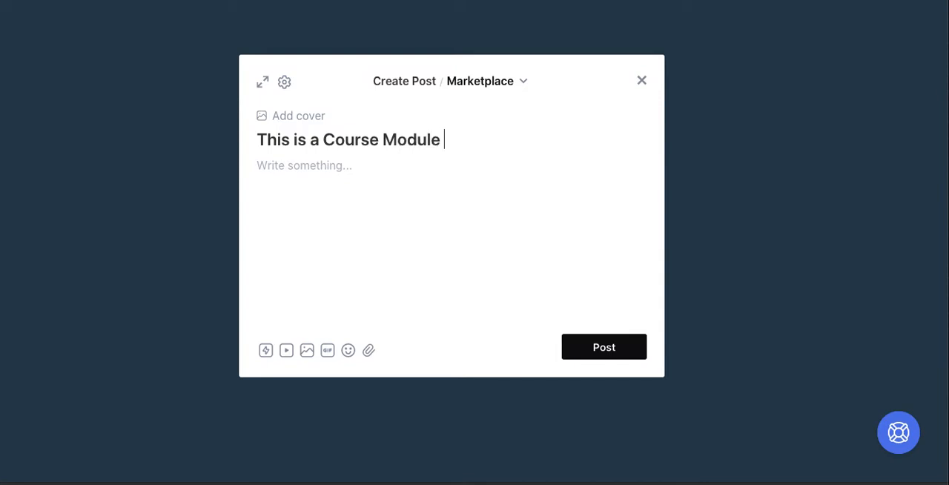
text((Module 1))
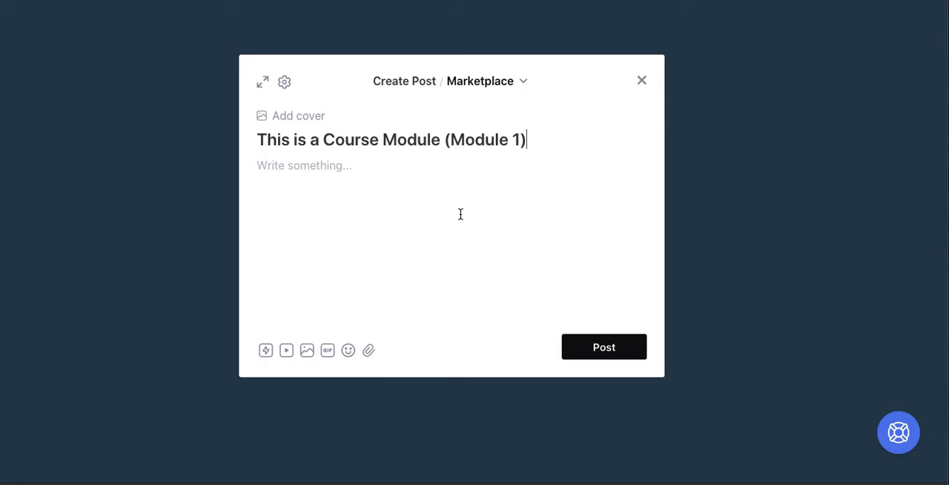
Write "This is going to be embedded content from Milanote + 7taps." as the post's body text.
click(460, 214)
text(This is going to be embedded content from Milanote + 7taps.)
key(Return)
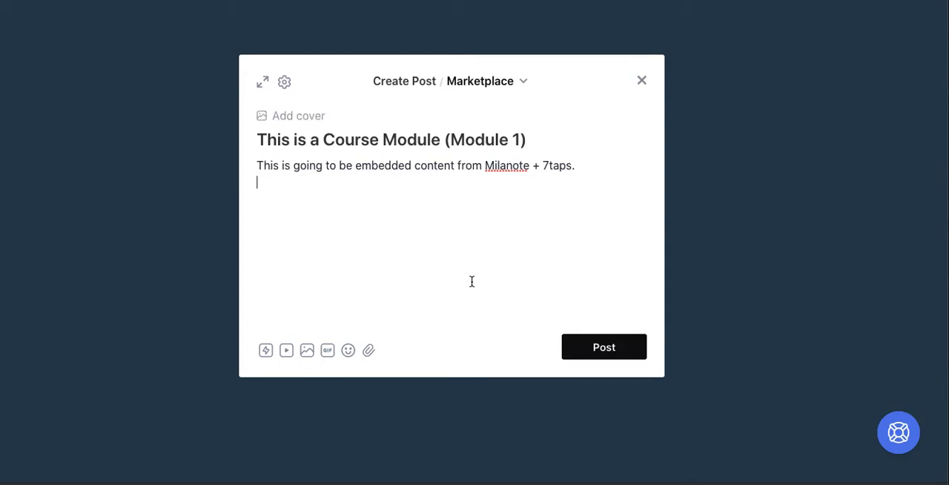
Open the post's settings, switch to Milanote, publish the "What you Get!" board with HTML embed code enabled and copy the code.
click(287, 83)
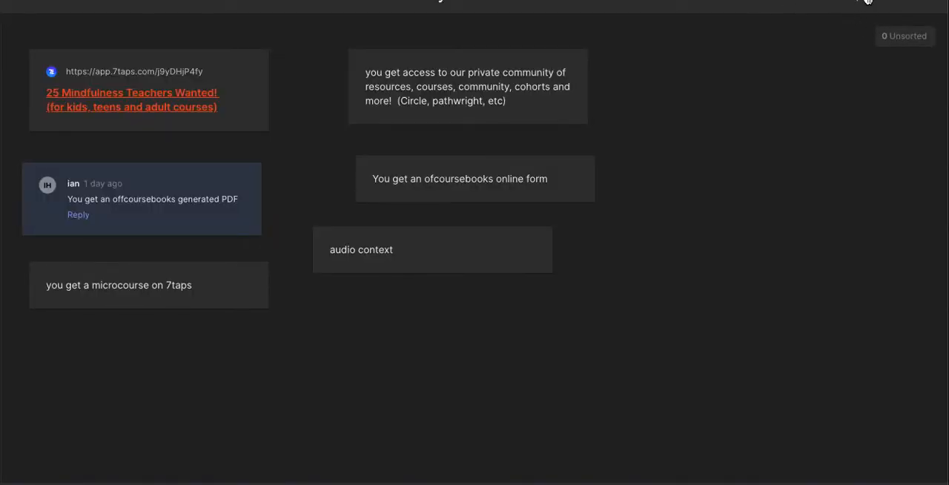
click(866, 2)
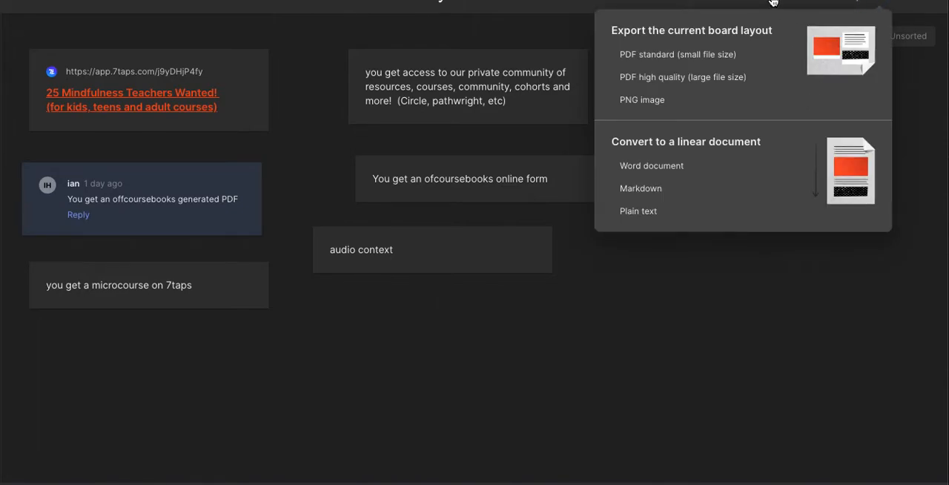
click(804, 2)
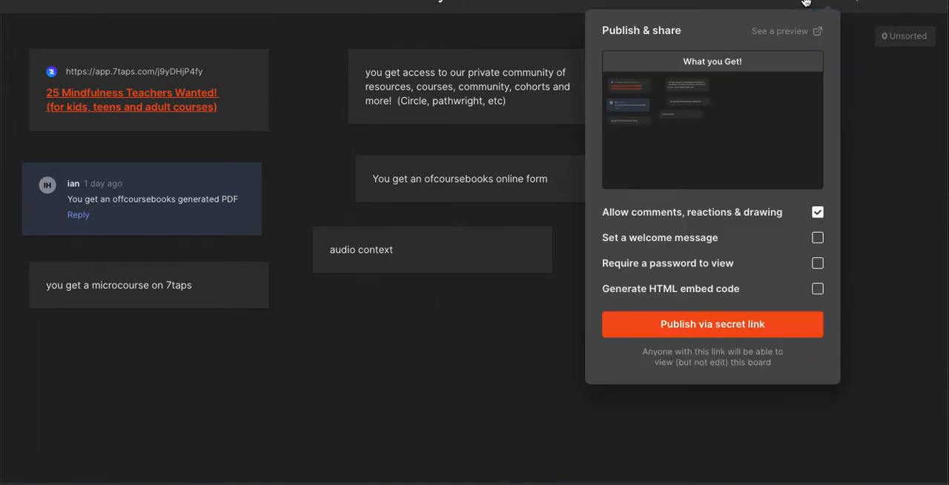
click(817, 291)
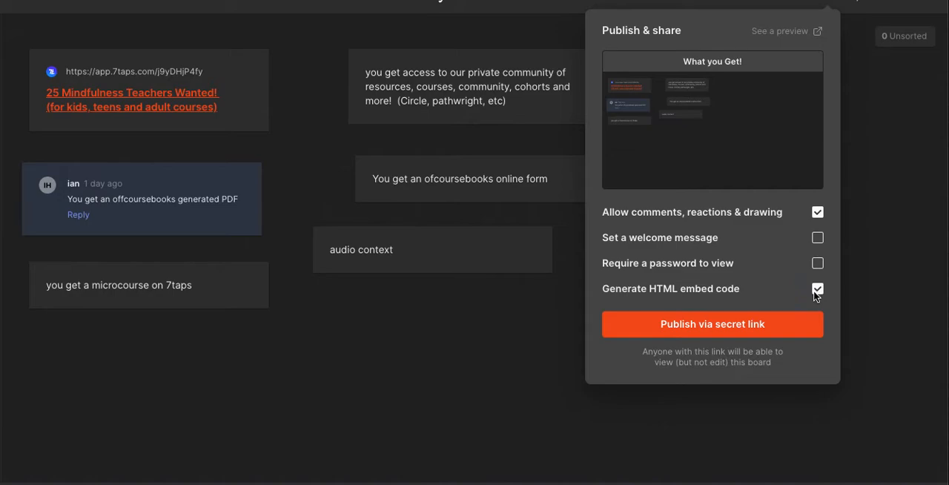
click(744, 326)
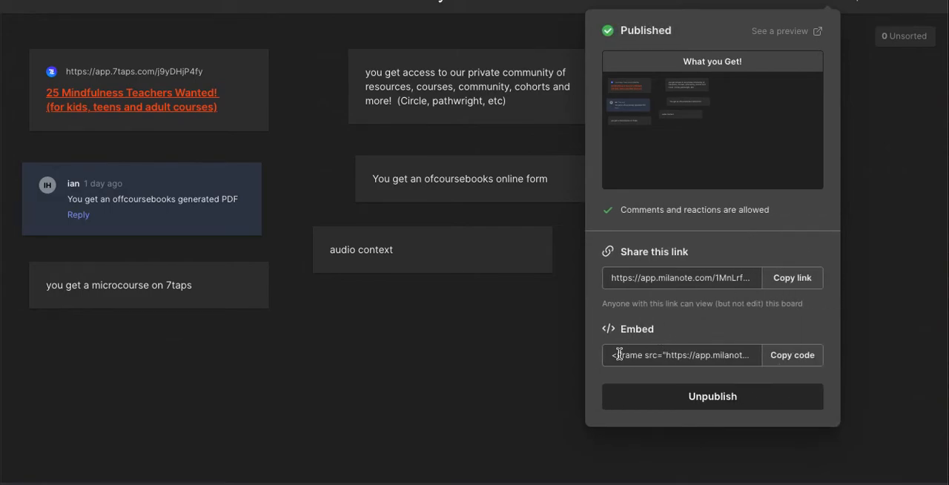
click(798, 356)
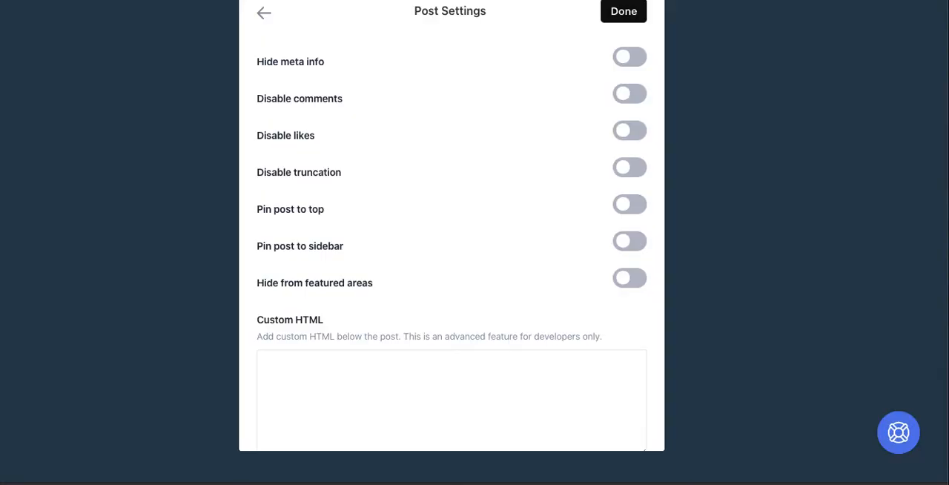
Paste the Milanote embed code into the post's custom HTML and add an <hr> divider below it.
click(420, 368)
text(<iframe src="https://app.milanote.com/1MnLrf1wdIkM2N?p=ZgCNqmtPT4b" width="800" height="500" frameborder="0"></iframe>)
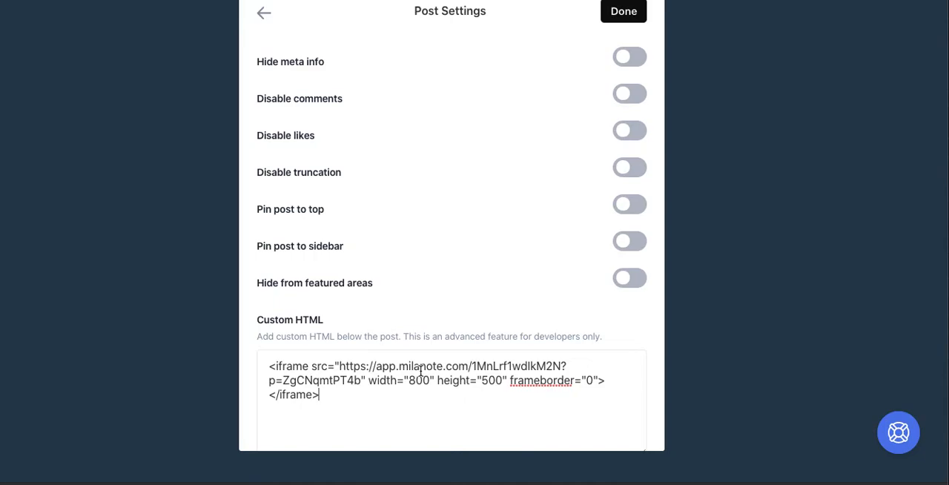
text(hr)
key(Return)
key(Return)
key(Return)
key(Return)
key(Return)
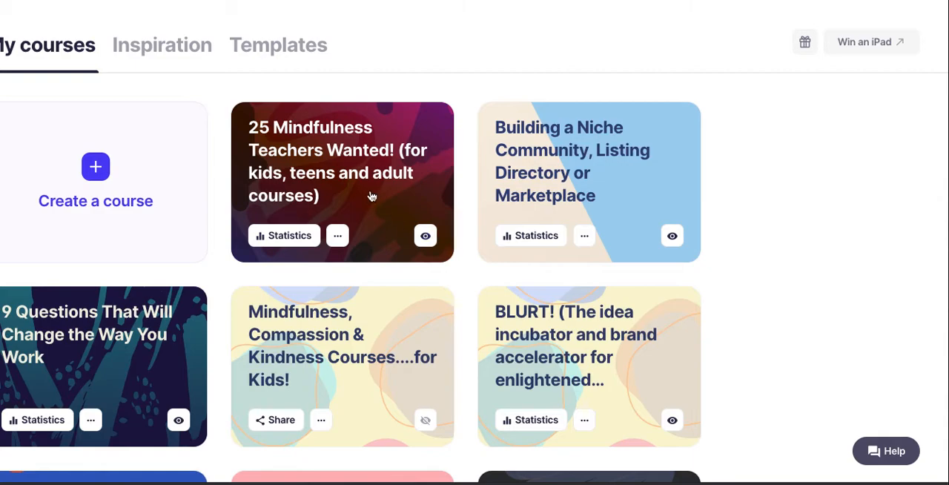
Copy the iframe code of the 7taps course "25 Mindfulness Teachers Wanted!" and paste it below the divider in the post's custom HTML.
click(363, 170)
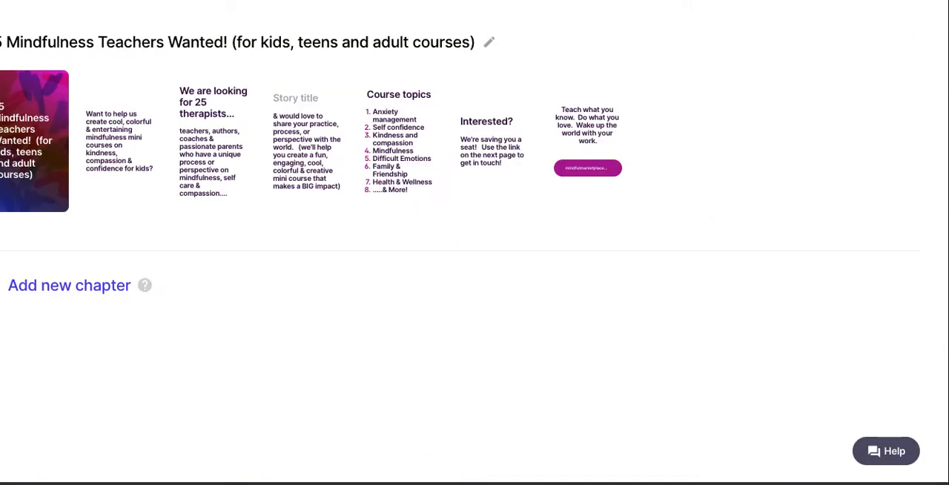
click(843, 1)
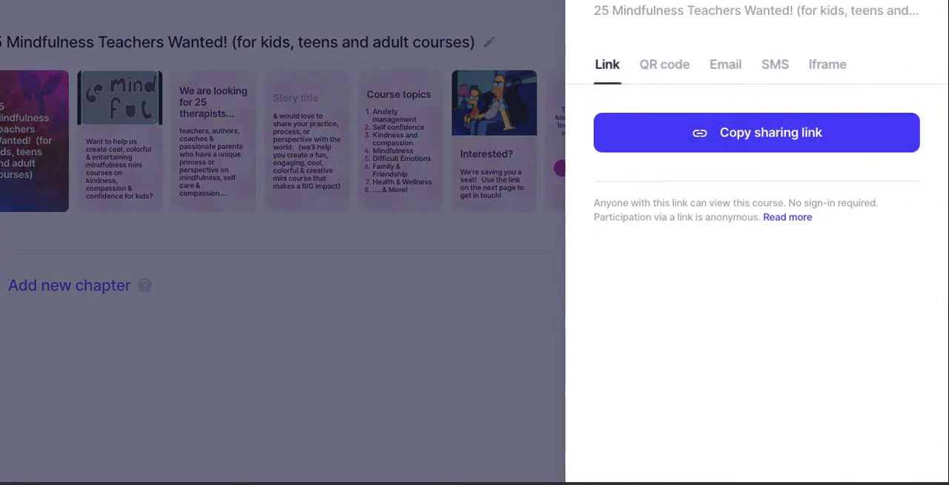
click(821, 72)
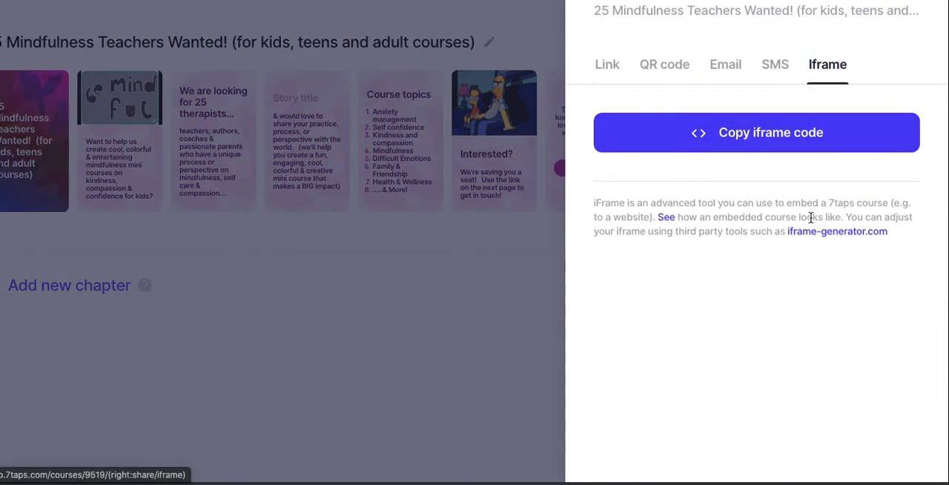
click(741, 140)
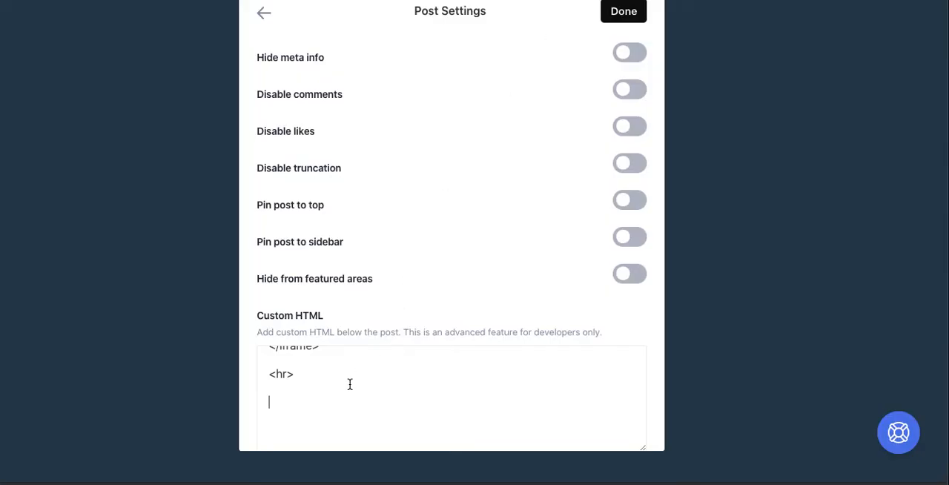
key(ctrl+v)
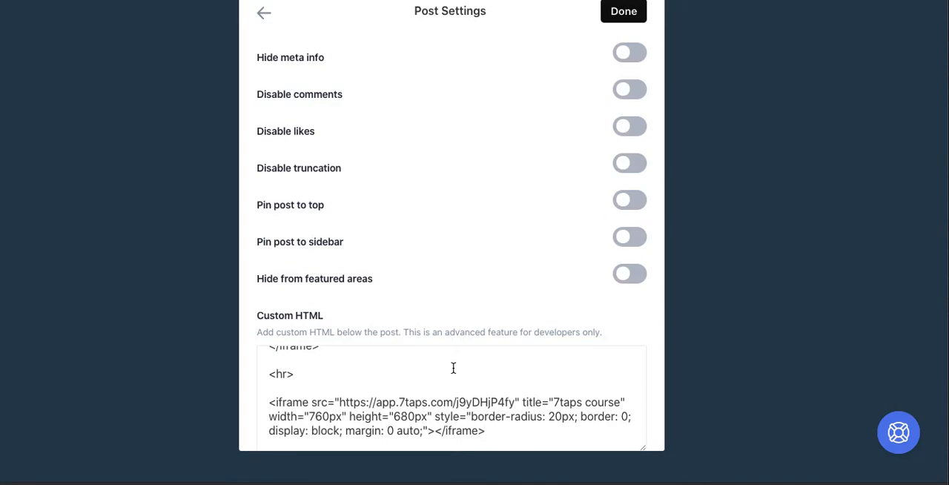
Set the 7taps iframe's width to 100% in the custom HTML and save the post settings.
click(331, 409)
key(BackSpace)
key(BackSpace)
key(BackSpace)
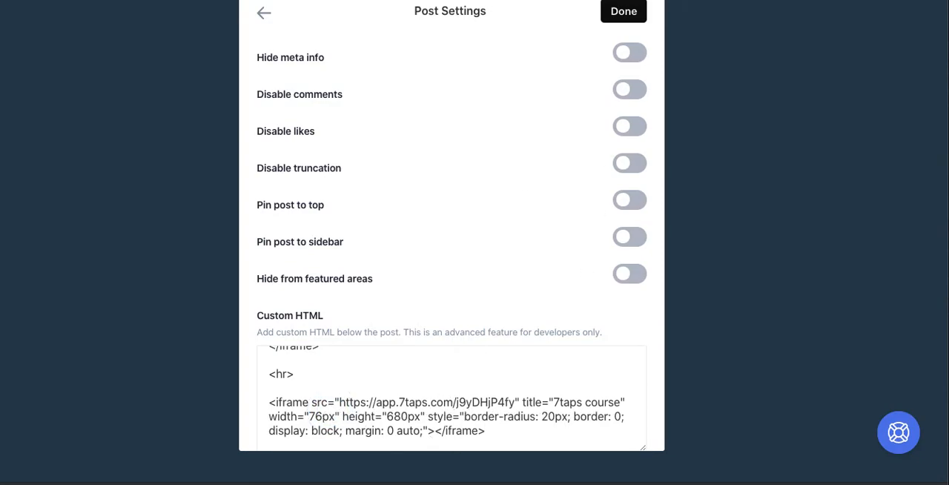
text(100)
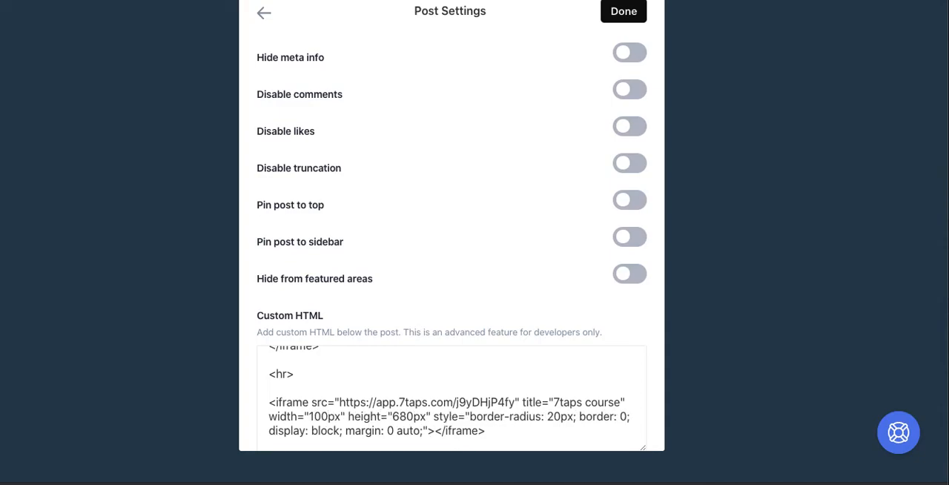
key(BackSpace)
key(BackSpace)
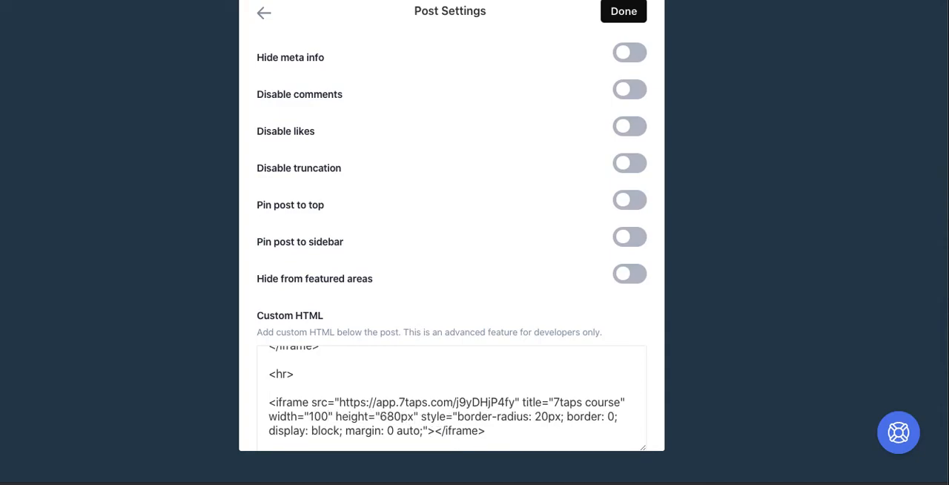
text(%)
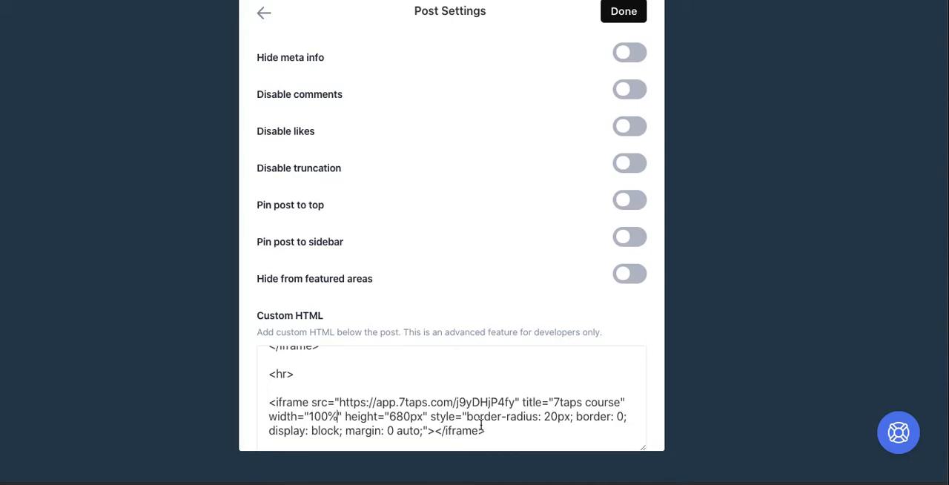
click(631, 15)
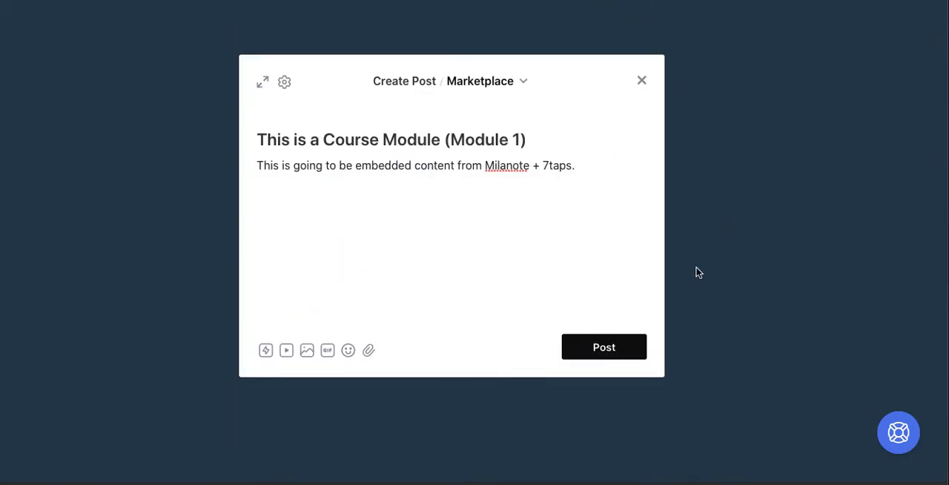
Add the paragraph "This should render a milanote board (with interactive comments) and a course we're teaching on 7taps, below." and publish the post.
click(484, 189)
key(Return)
text(This sho)
key(BackSpace)
key(BackSpace)
key(BackSpace)
text(is hsshould render a milanote board (wi)
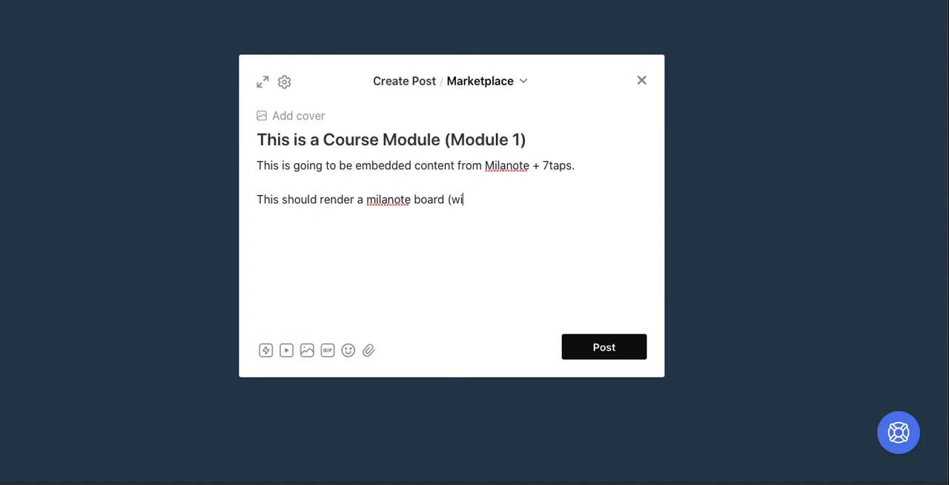
text(th interactive commnen)
key(BackSpace)
key(BackSpace)
key(BackSpace)
text(nets))
key(BackSpace)
key(BackSpace)
key(BackSpace)
text(en)
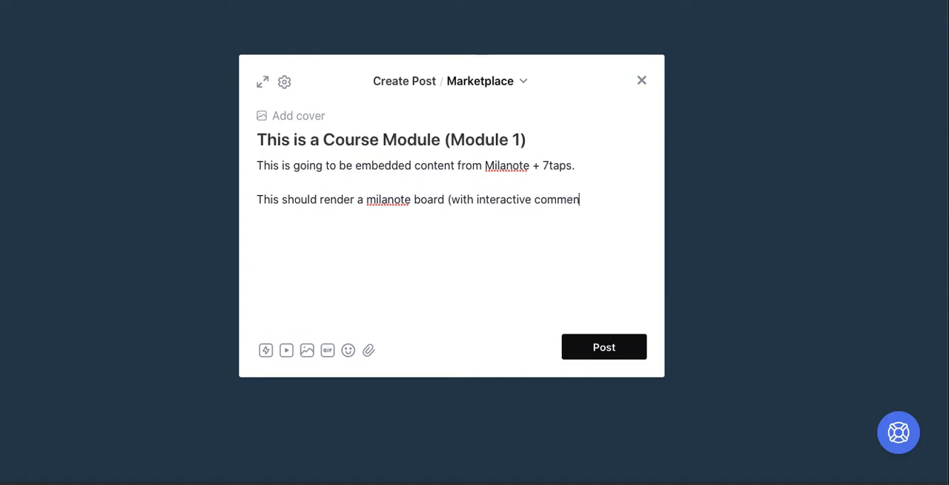
text(ts) and a)
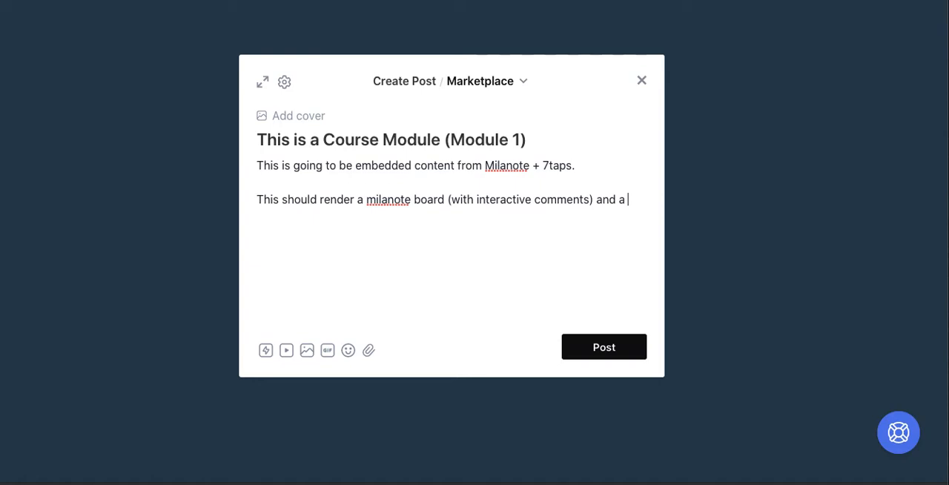
text( course we're teaching on 7taps, below.)
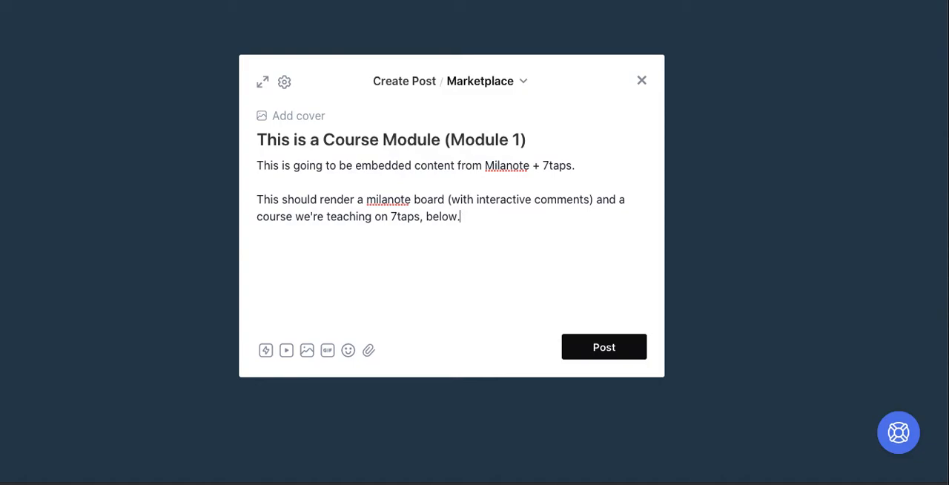
key(Return)
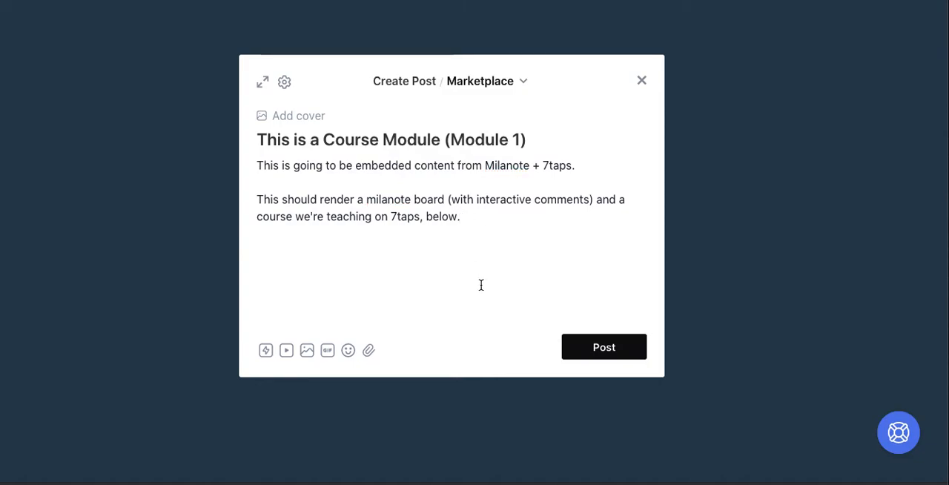
click(603, 347)
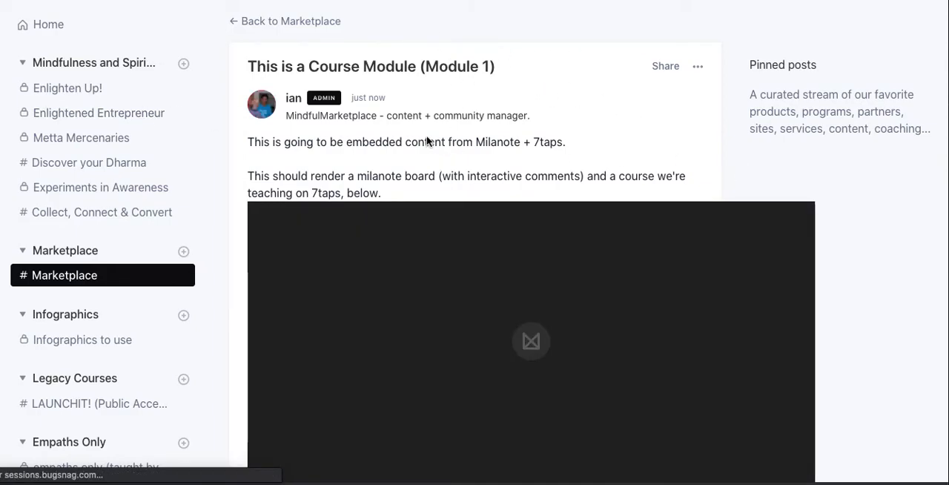
Examine how the embedded Milanote board and the 7taps course render in the published post.
scroll(426, 141, down, 1)
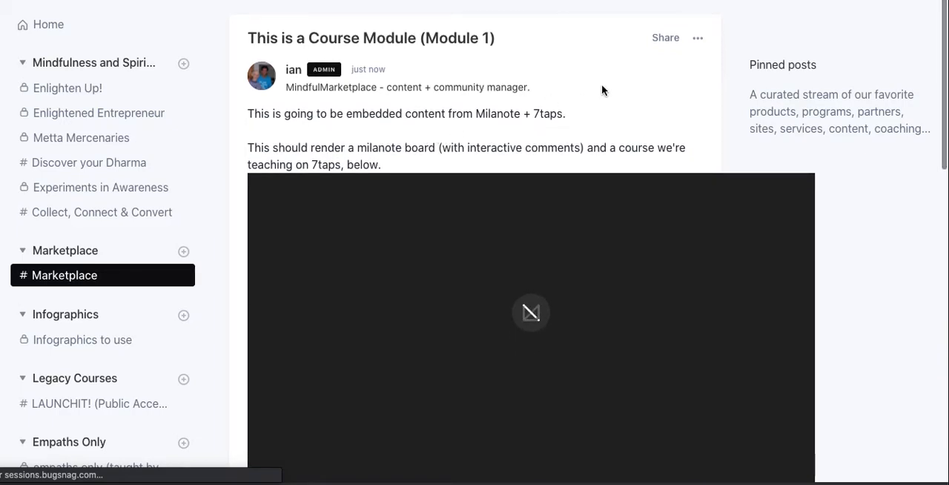
scroll(602, 89, down, 4)
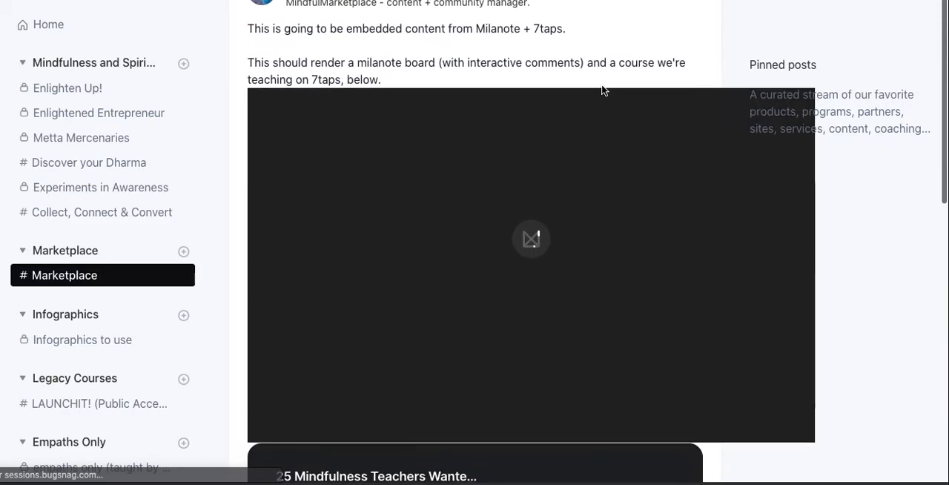
scroll(602, 90, up, 5)
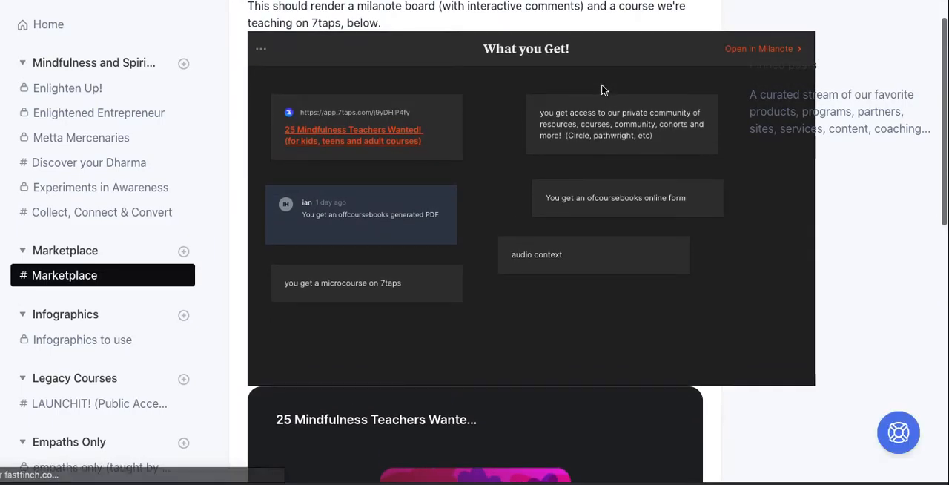
scroll(602, 90, down, 5)
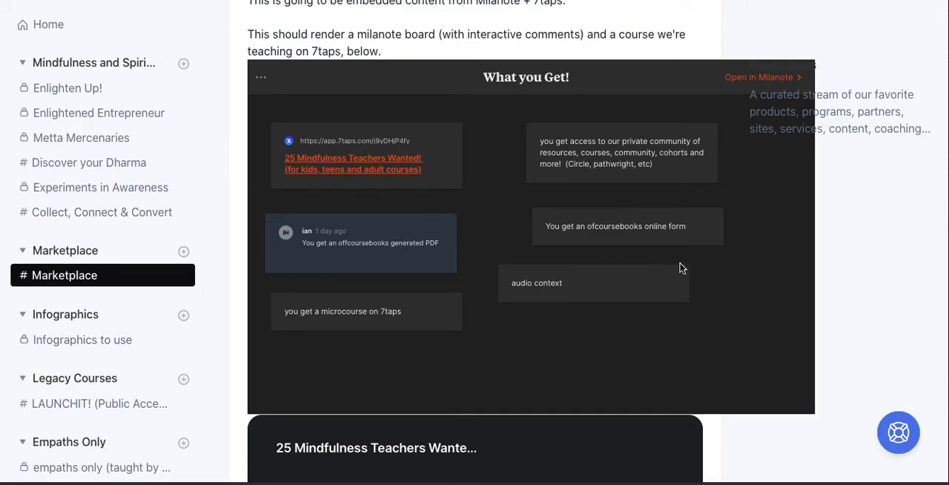
scroll(682, 268, down, 2)
scroll(682, 269, down, 1)
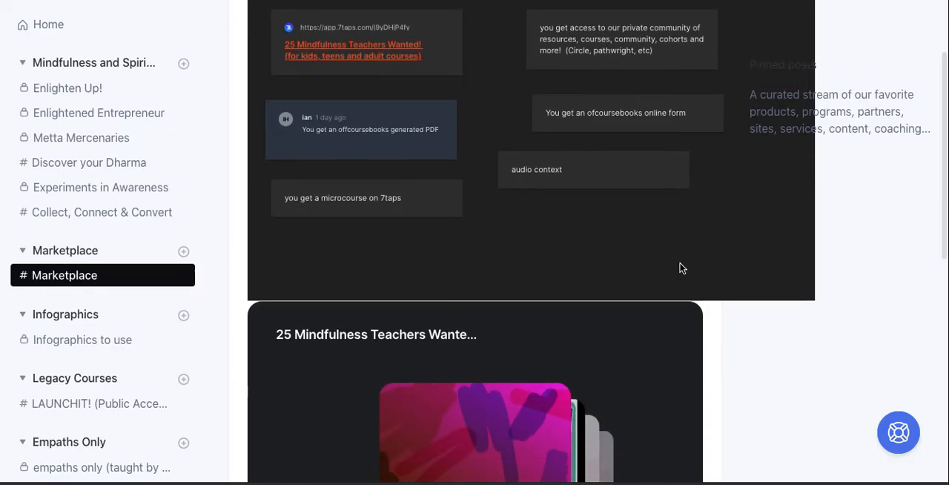
scroll(682, 268, down, 2)
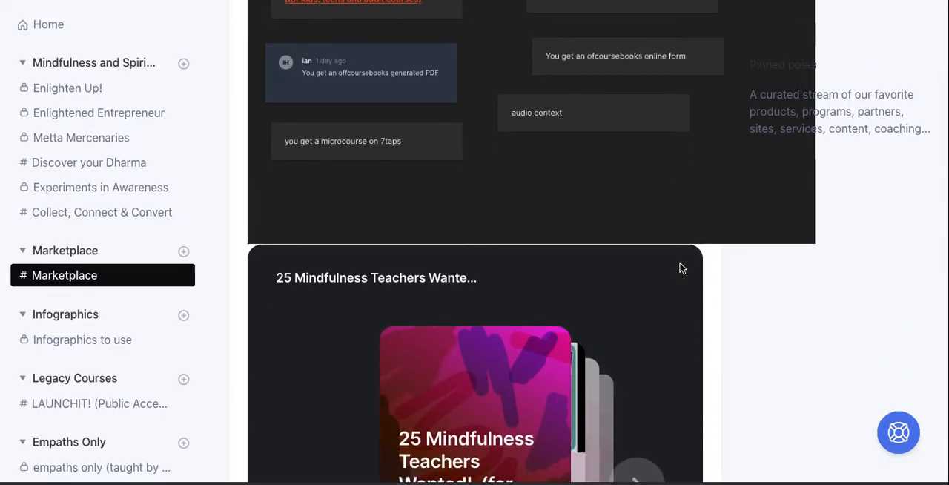
scroll(682, 269, down, 2)
scroll(682, 268, down, 6)
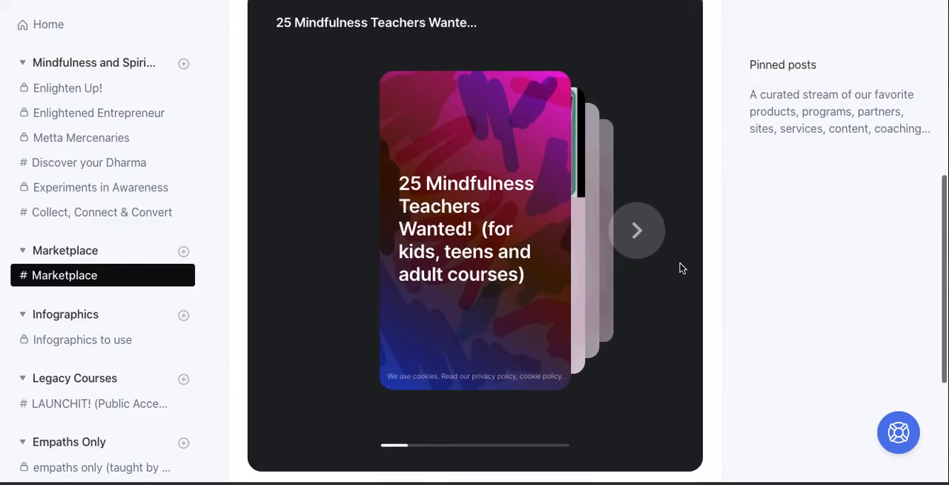
Page through the cards of the embedded 7taps course up to the "Interested?" card.
click(627, 237)
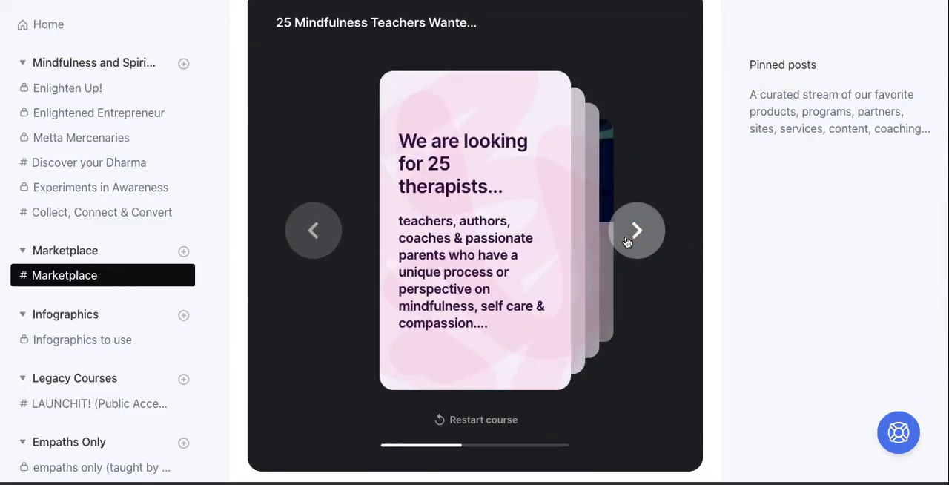
click(627, 242)
click(627, 241)
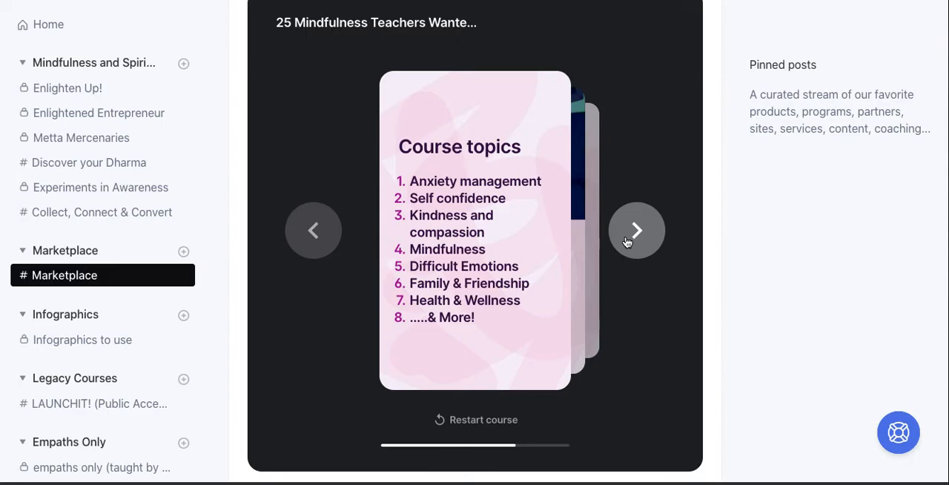
click(627, 241)
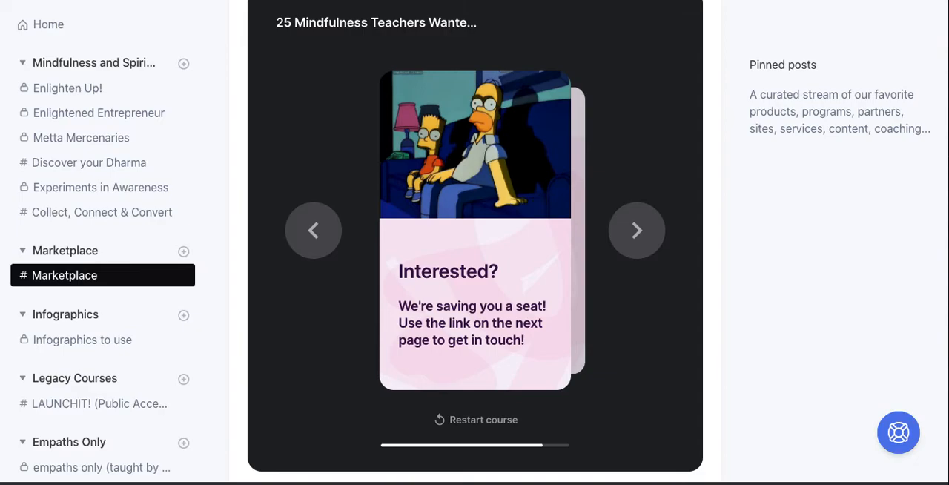
Edit the post's custom HTML to set the Milanote iframe's width to 100%, and save the post.
scroll(715, 163, up, 1)
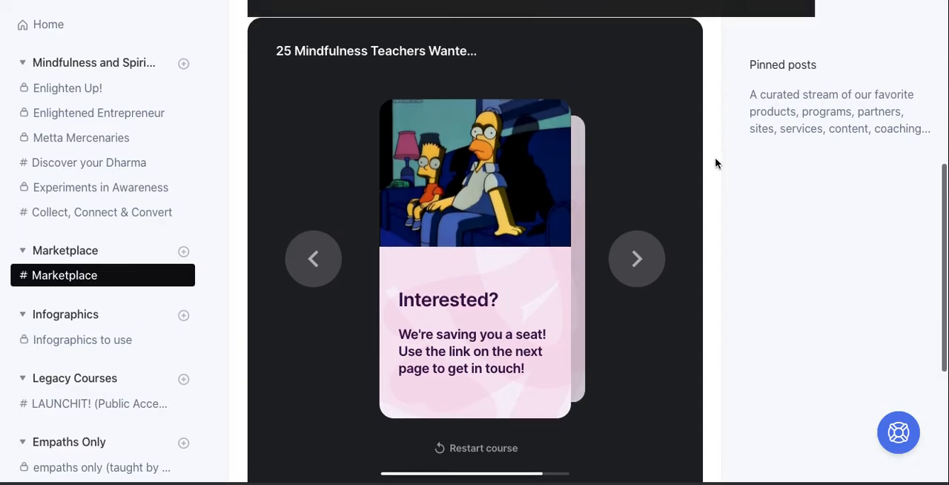
scroll(716, 163, up, 10)
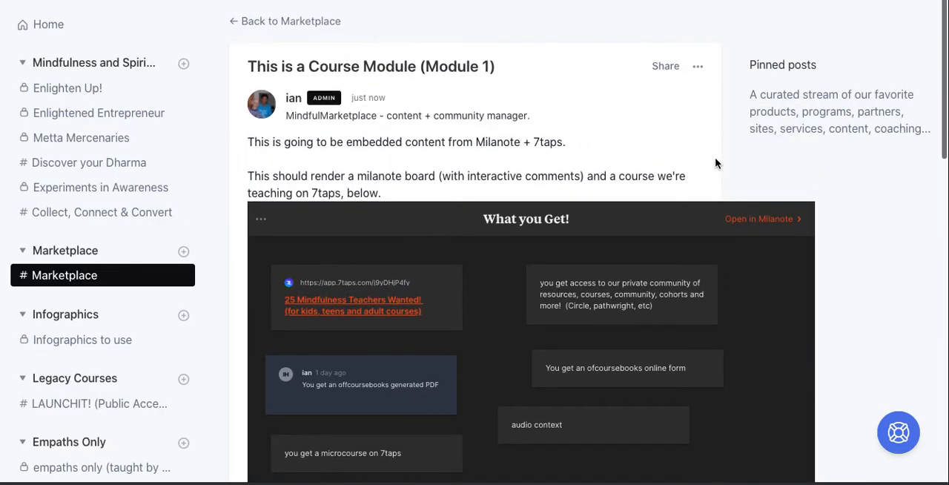
click(698, 67)
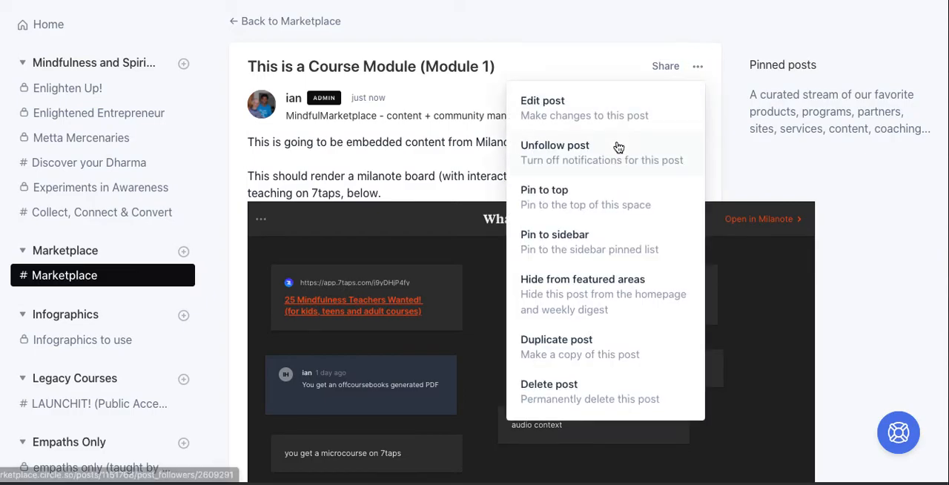
click(601, 106)
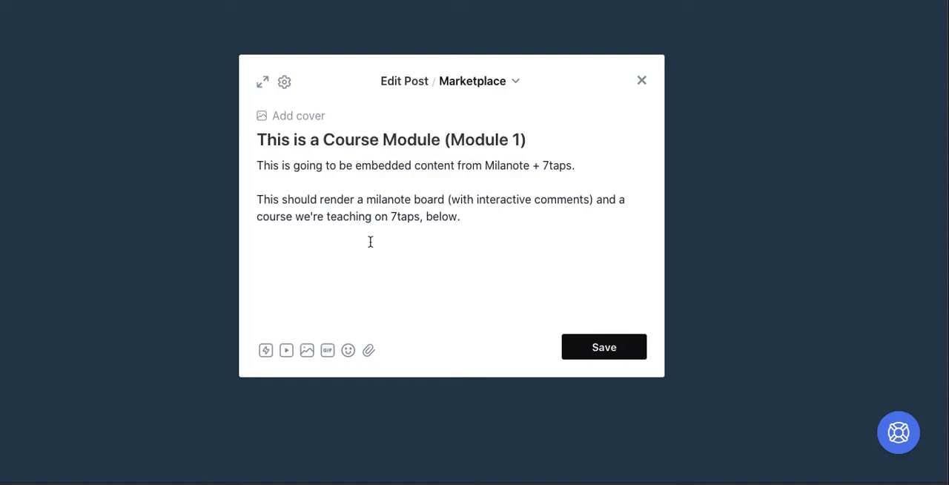
click(285, 82)
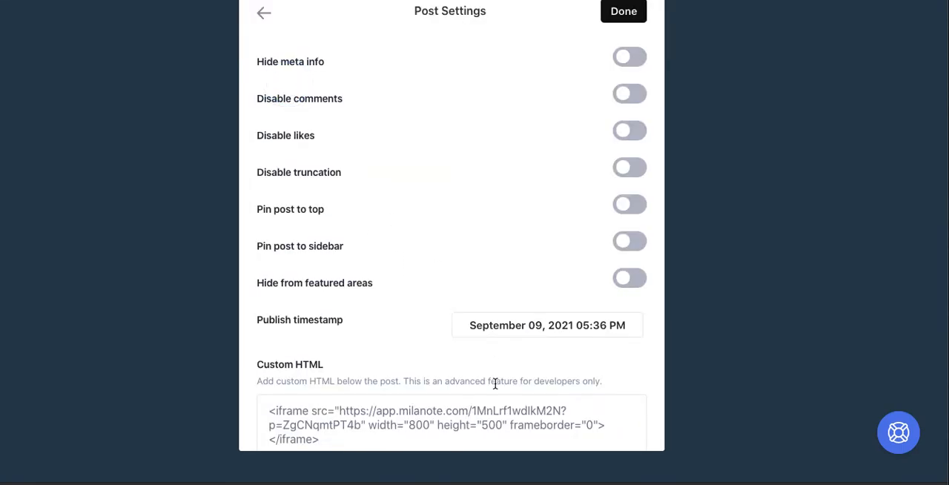
click(428, 427)
key(BackSpace)
key(BackSpace)
key(BackSpace)
text(100)
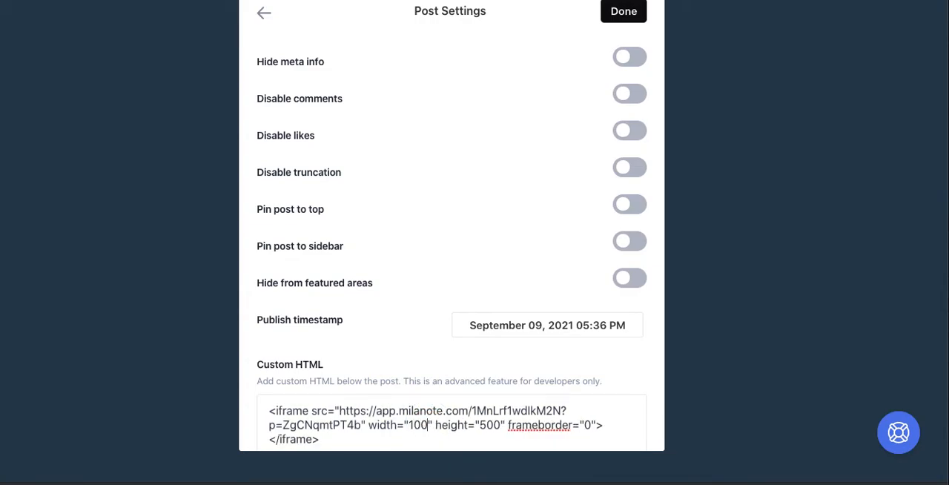
text(%)
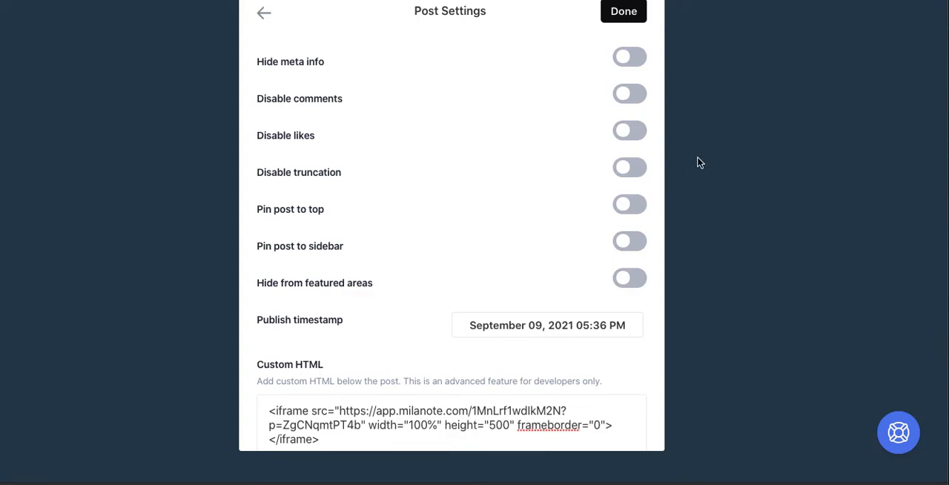
click(627, 10)
click(602, 349)
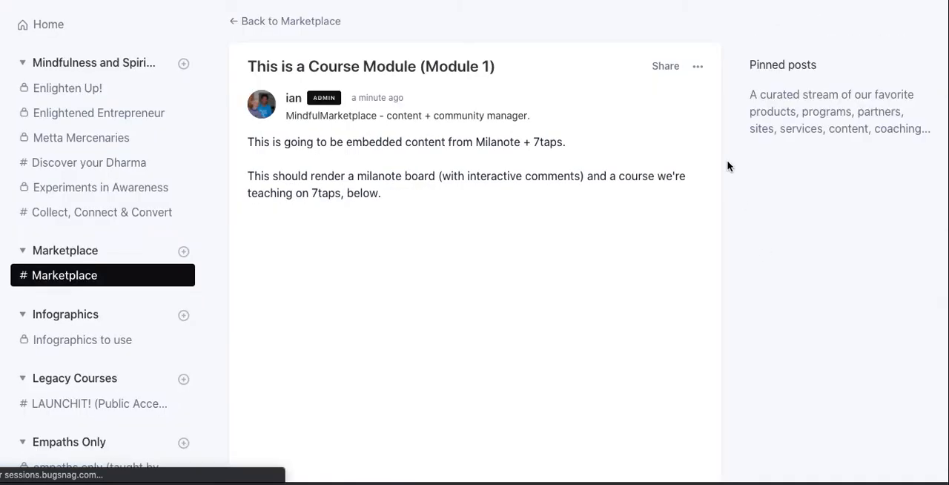
Check how the full-width Milanote board and the 7taps course fit within the saved post.
scroll(727, 166, down, 1)
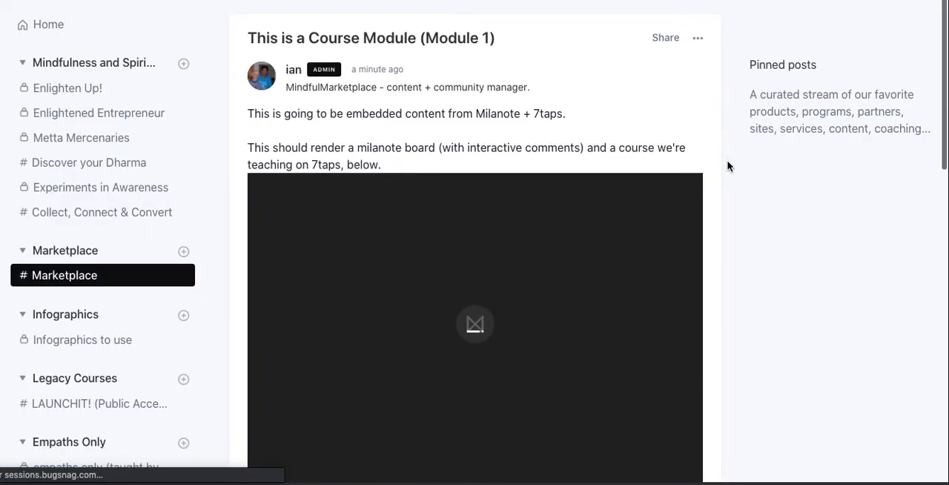
scroll(727, 166, down, 8)
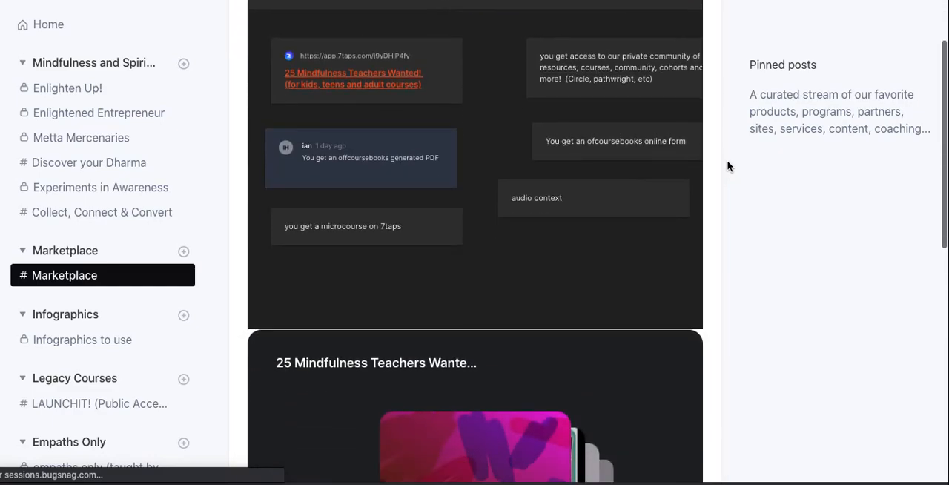
scroll(727, 166, down, 2)
scroll(727, 166, down, 5)
scroll(728, 166, up, 9)
scroll(727, 166, up, 5)
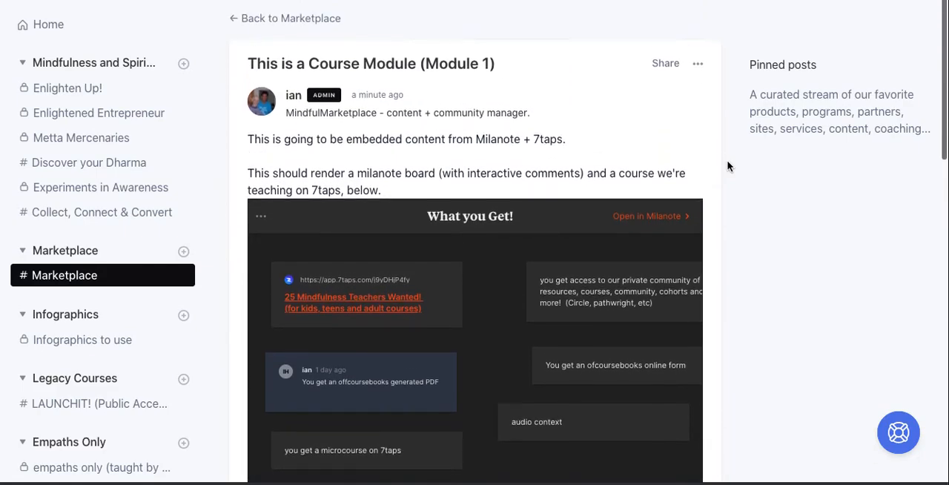
Reopen the course module post for editing and add empty lines below the last paragraph.
click(698, 68)
click(573, 121)
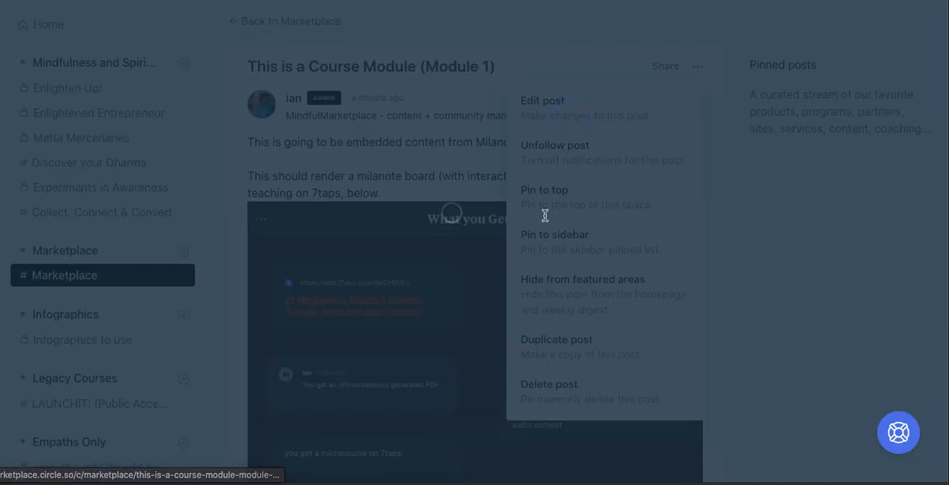
click(487, 220)
key(Return)
key(Return)
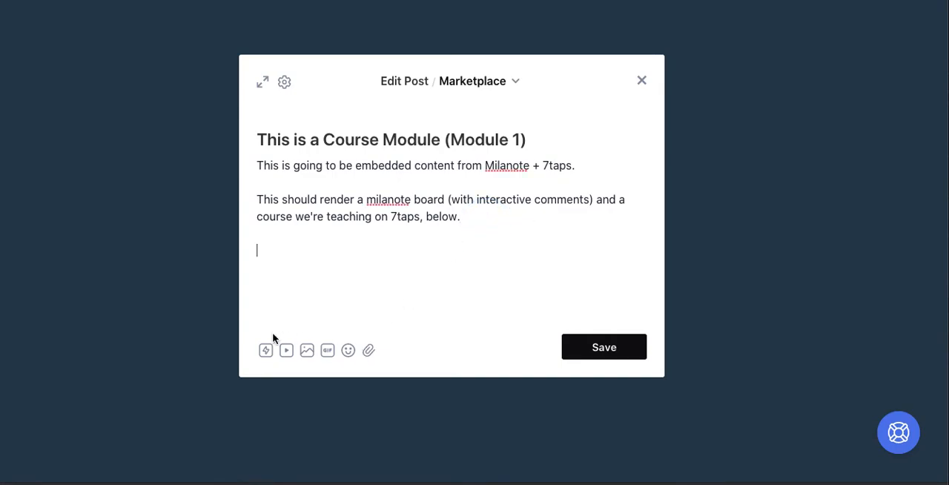
click(267, 350)
key(Down)
key(Down)
key(Down)
key(Down)
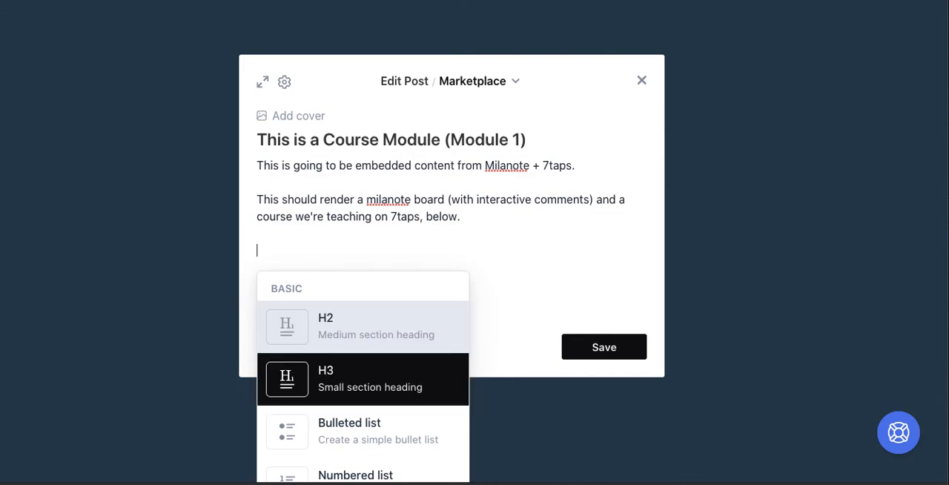
click(350, 366)
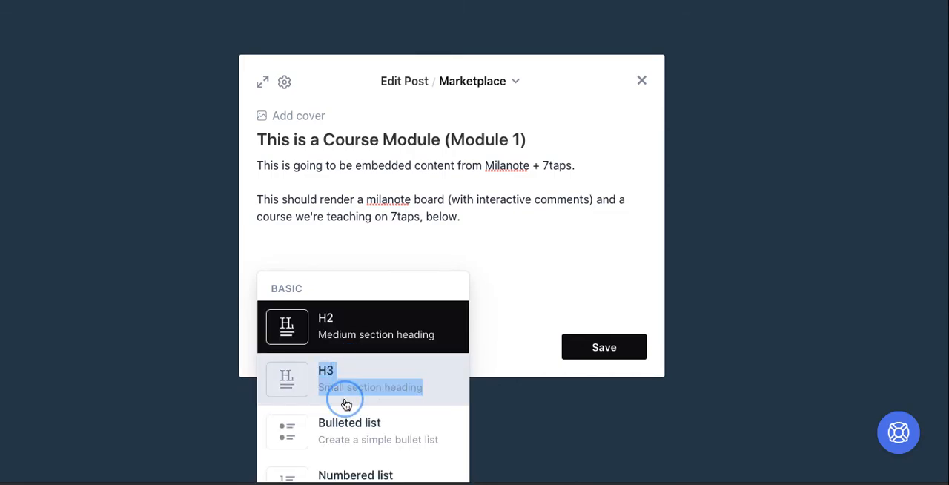
Insert a divider below the last paragraph of the post and save the post.
click(265, 350)
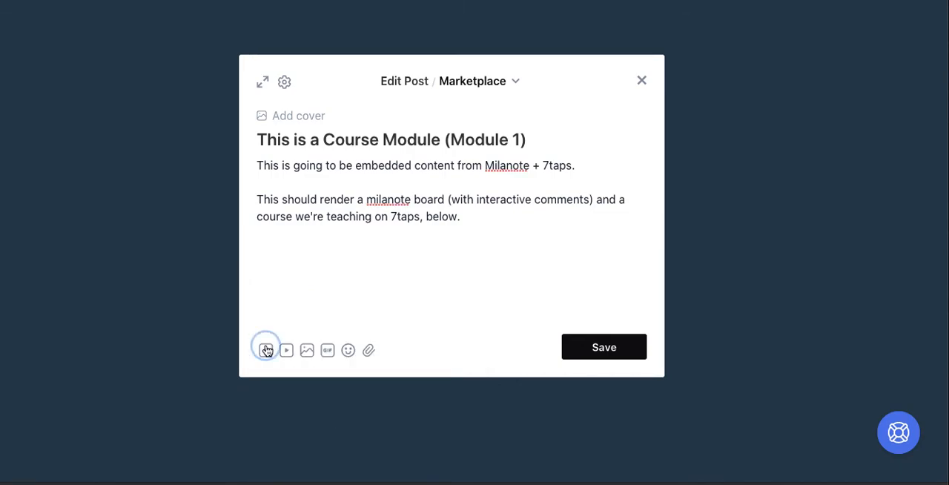
click(329, 388)
key(Down)
key(Down)
key(Down)
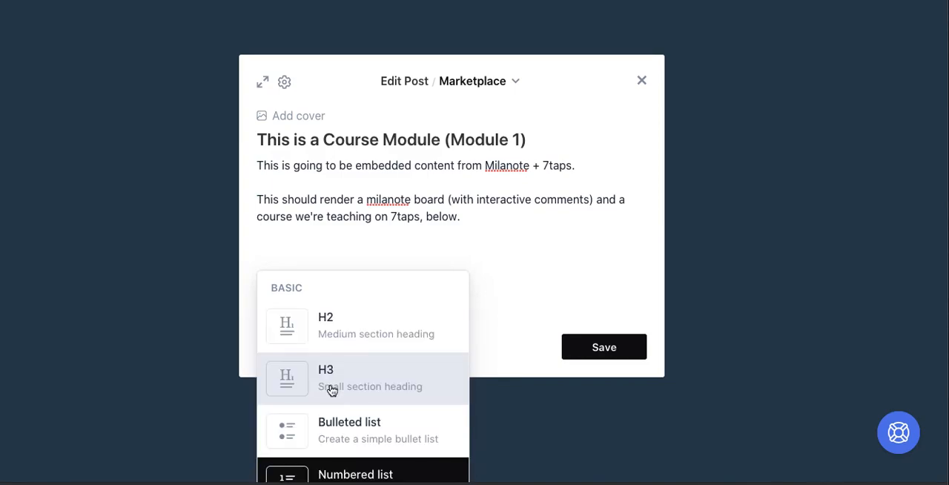
scroll(332, 390, down, 3)
scroll(332, 391, down, 2)
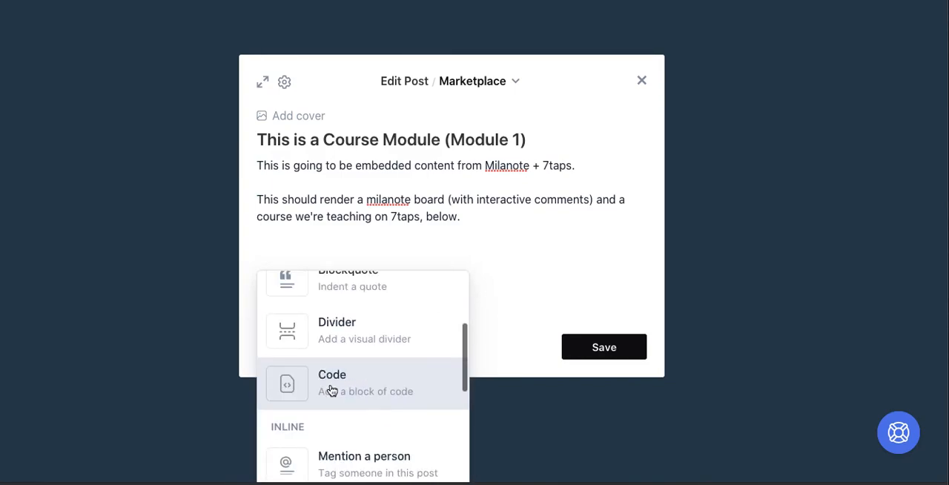
click(347, 330)
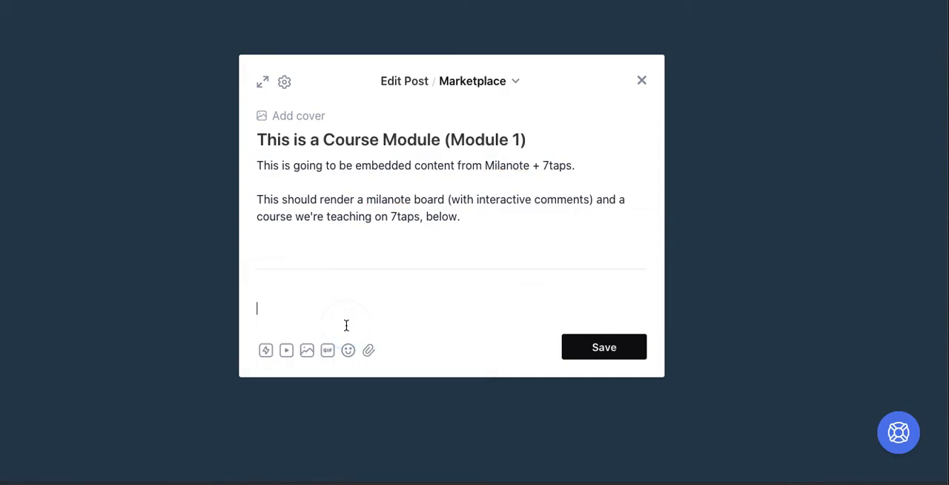
click(619, 350)
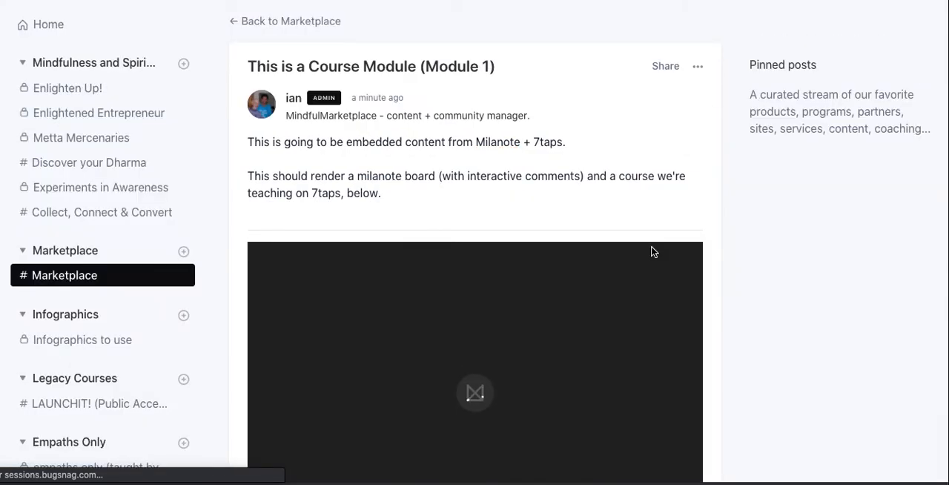
Review the saved post with its divider, the Milanote board and the 7taps course.
scroll(653, 252, down, 5)
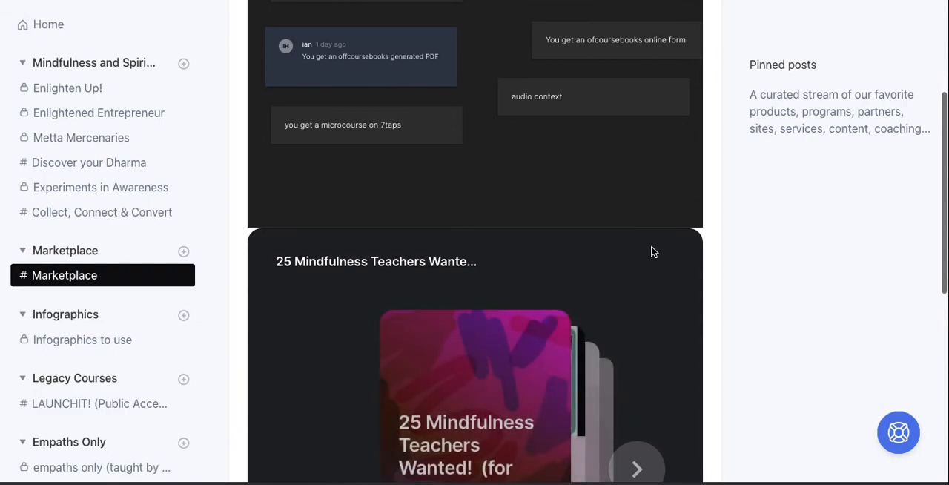
scroll(653, 252, up, 3)
scroll(651, 252, up, 2)
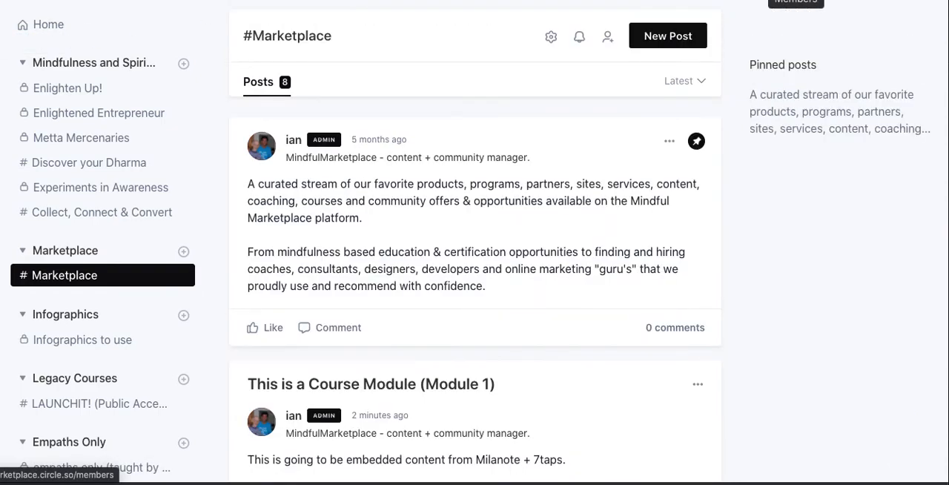
View the community's member list, and start a new paywall in the community's paywall settings.
click(795, 0)
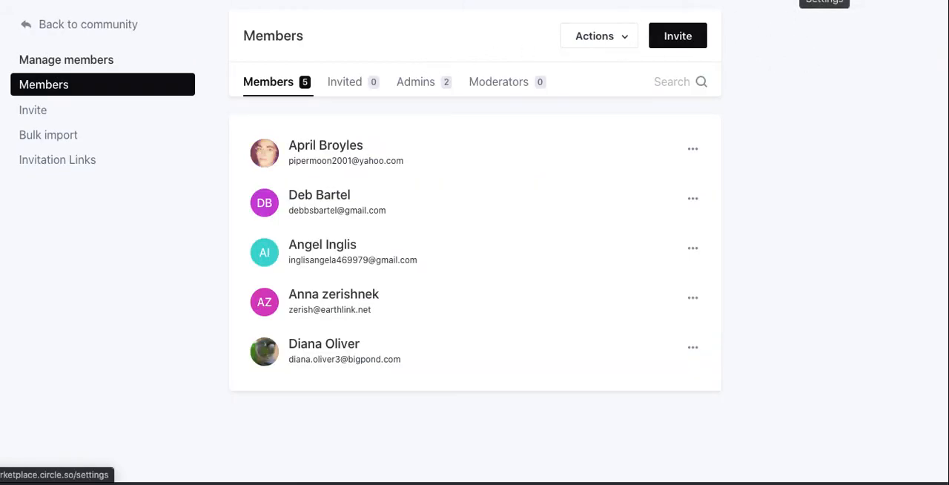
click(824, 0)
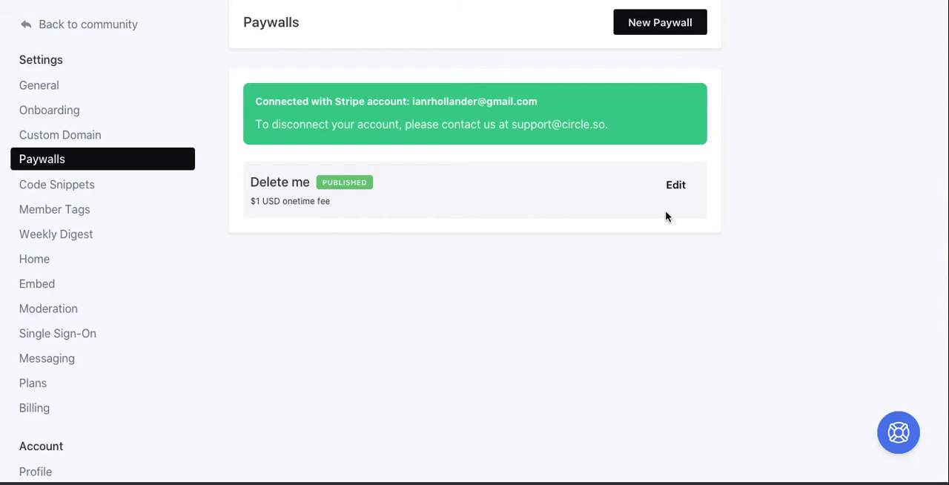
click(677, 32)
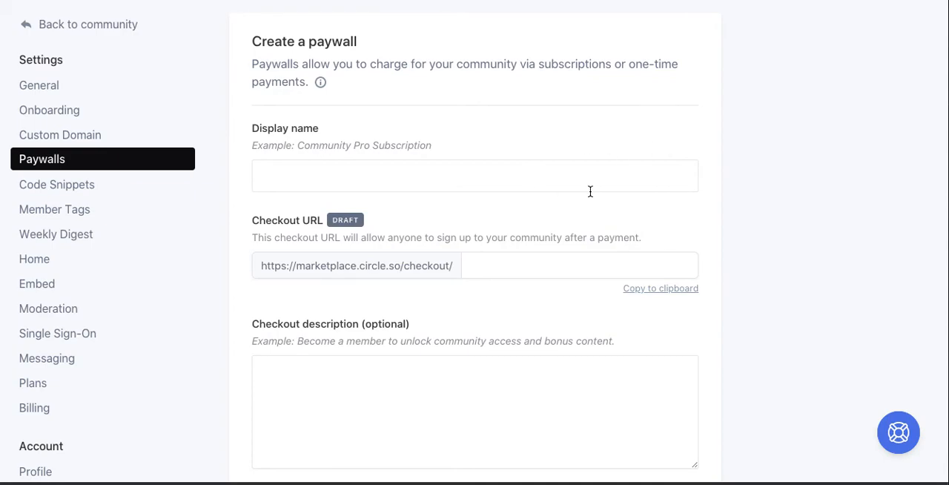
Examine the new paywall form's checkout, pricing, access and post-purchase options.
scroll(590, 191, down, 1)
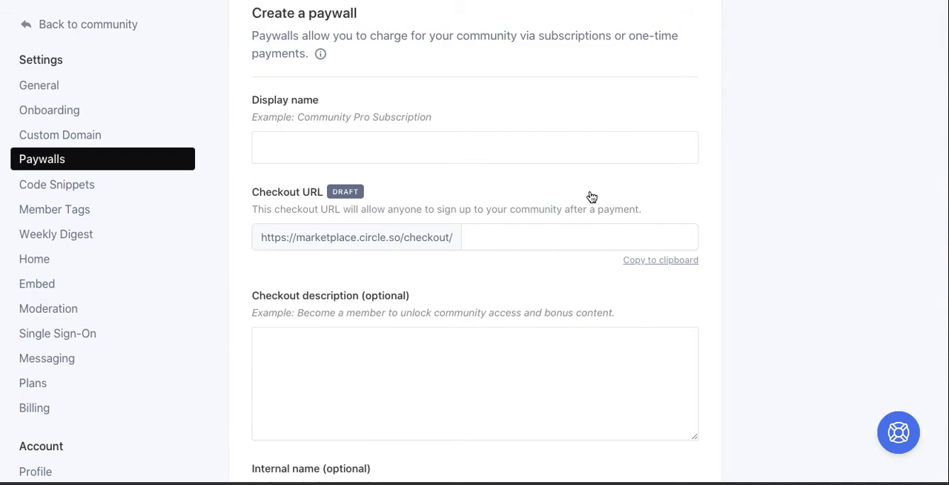
scroll(591, 196, down, 5)
scroll(590, 195, down, 6)
scroll(590, 195, down, 6)
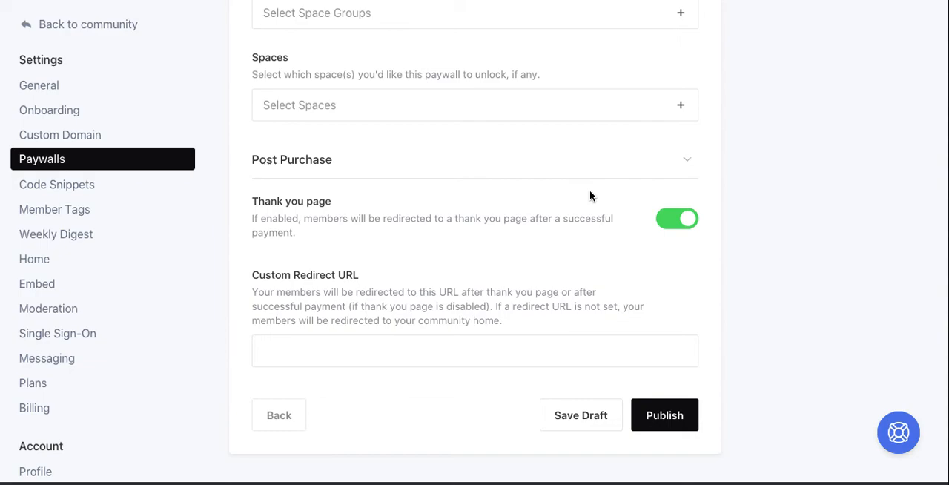
scroll(590, 194, up, 6)
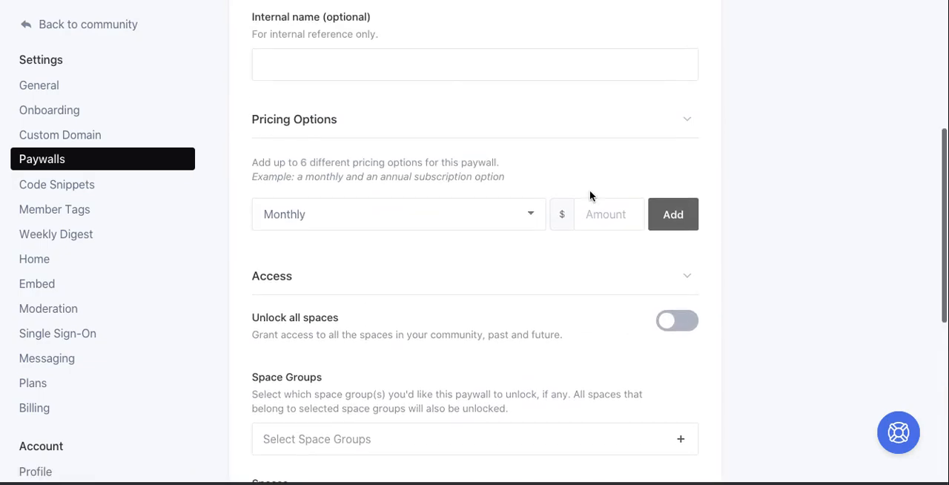
scroll(589, 196, up, 6)
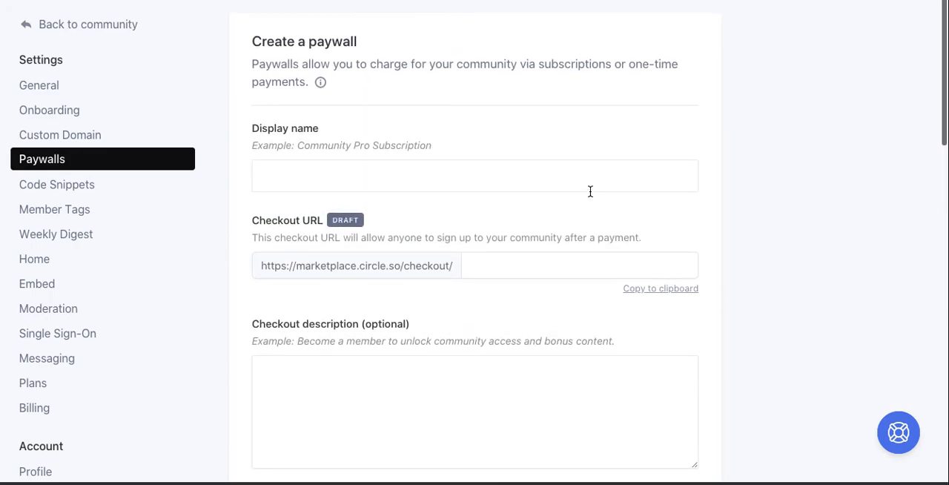